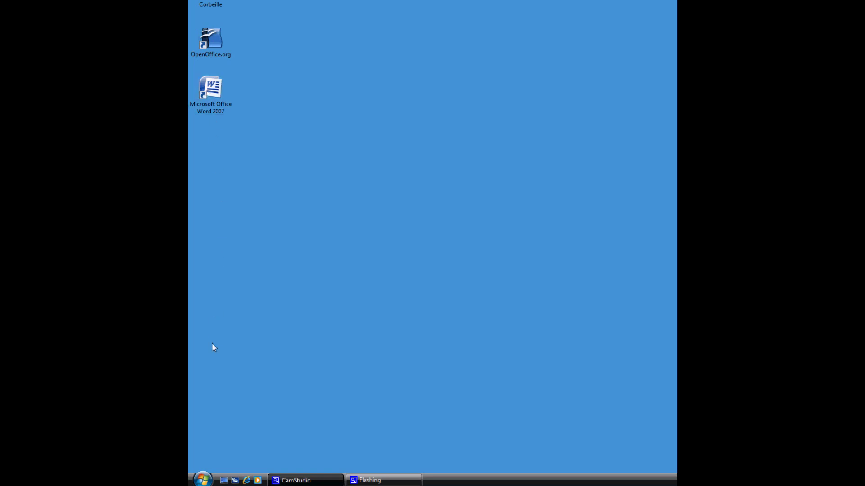
Launch Microsoft Office Word 2007
{"action": "left_click", "coordinate": [203, 480]}
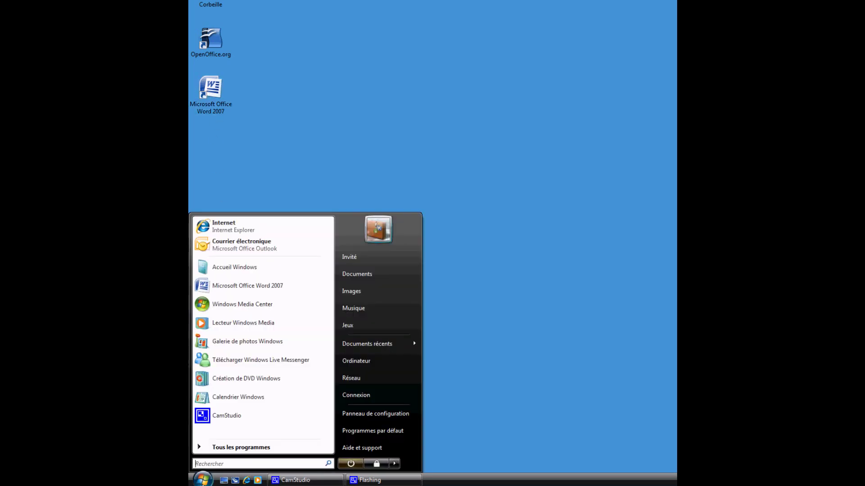
{"action": "left_click", "coordinate": [227, 288]}
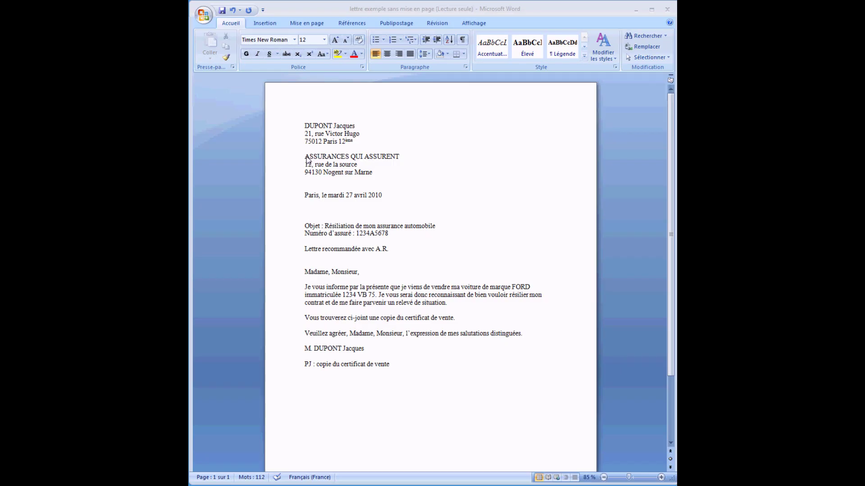
Increase the indent of the three-line recipient address block (ASSURANCES QUI ASSURENT) by six levels
{"action": "left_click", "coordinate": [305, 156]}
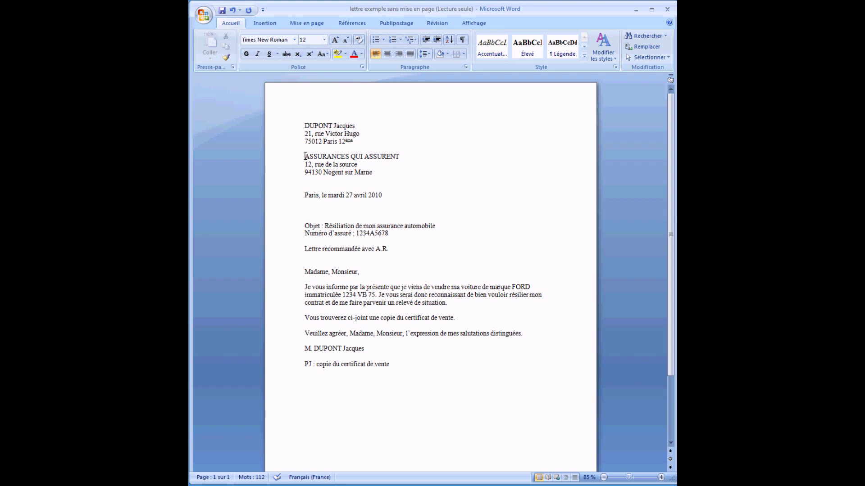
{"action": "left_click_drag", "start_coordinate": [305, 157], "coordinate": [377, 170]}
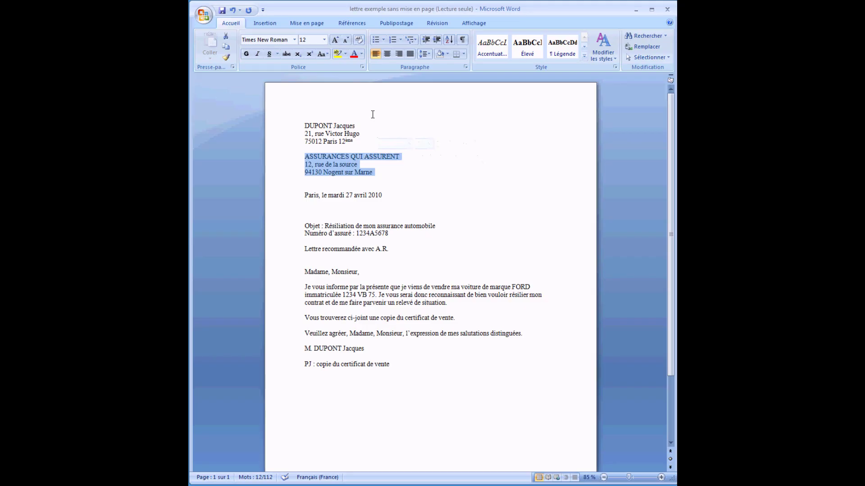
{"action": "left_click", "coordinate": [436, 43]}
{"action": "left_click", "coordinate": [436, 44]}
{"action": "left_click", "coordinate": [436, 43]}
{"action": "left_click", "coordinate": [435, 43]}
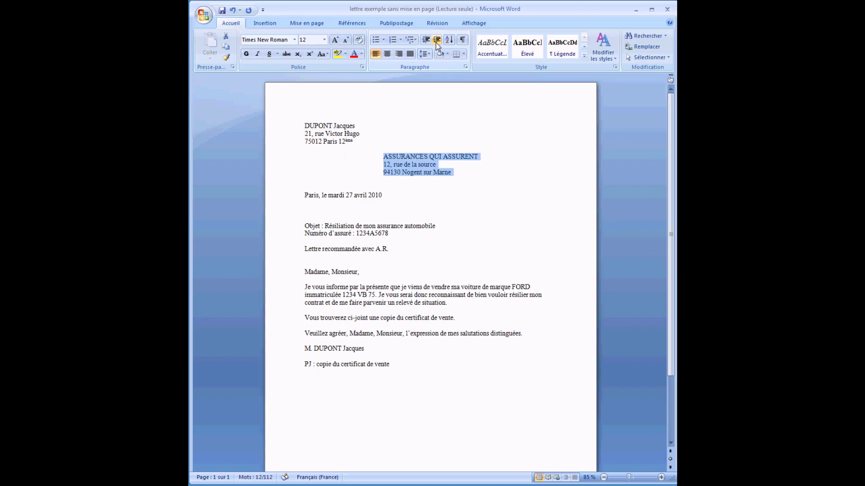
{"action": "left_click", "coordinate": [436, 41]}
{"action": "left_click", "coordinate": [436, 42]}
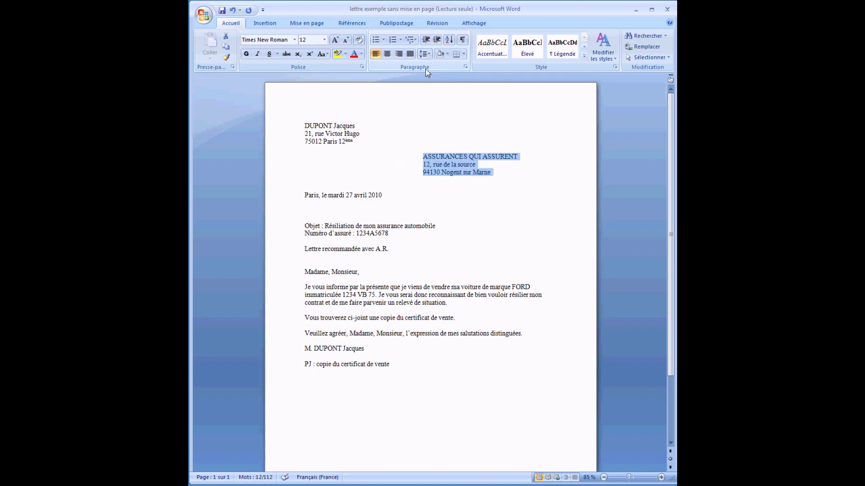
Increase the indent of the place and date line by six levels to align it with the recipient address
{"action": "left_click_drag", "start_coordinate": [307, 195], "coordinate": [385, 196]}
{"action": "left_click", "coordinate": [436, 40]}
{"action": "left_click", "coordinate": [435, 40]}
{"action": "left_click", "coordinate": [435, 40]}
{"action": "left_click", "coordinate": [435, 40]}
{"action": "left_click", "coordinate": [435, 39]}
{"action": "left_click", "coordinate": [435, 39]}
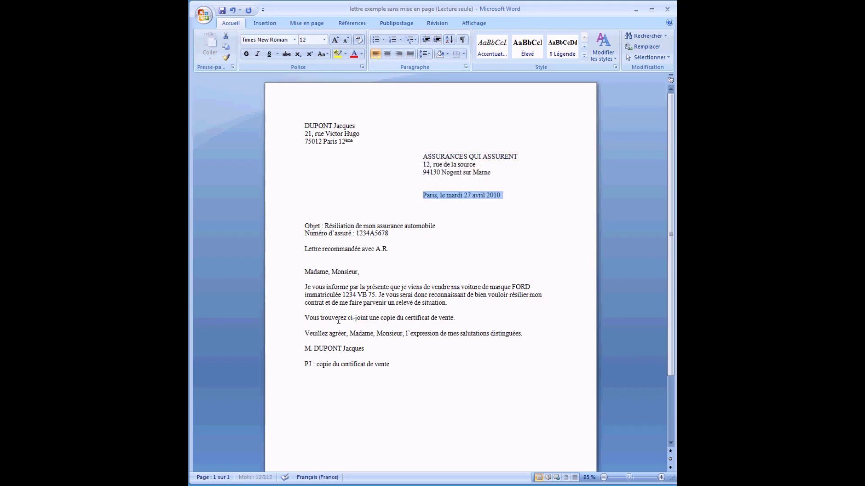
Increase the indent of the sender's signature line below the closing sentence by six levels
{"action": "left_click_drag", "start_coordinate": [304, 349], "coordinate": [365, 348]}
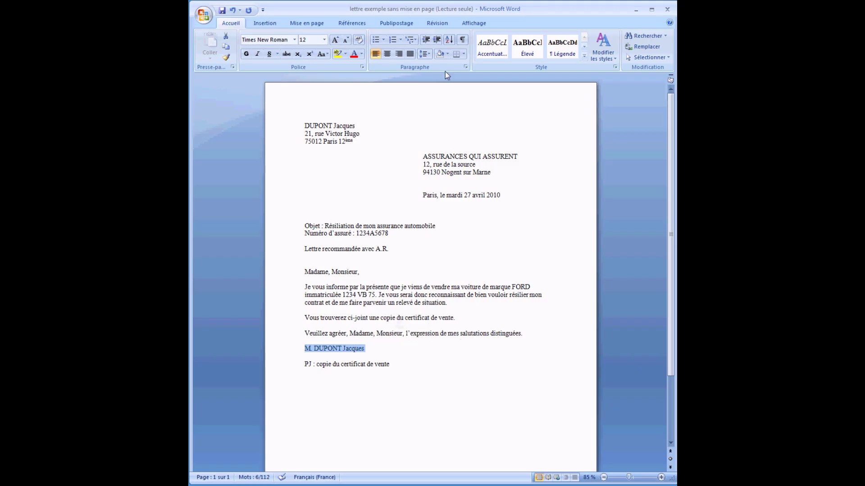
{"action": "left_click", "coordinate": [437, 40]}
{"action": "left_click", "coordinate": [437, 40]}
{"action": "left_click", "coordinate": [437, 40]}
{"action": "left_click", "coordinate": [437, 40]}
{"action": "left_click", "coordinate": [437, 40]}
{"action": "left_click", "coordinate": [437, 40]}
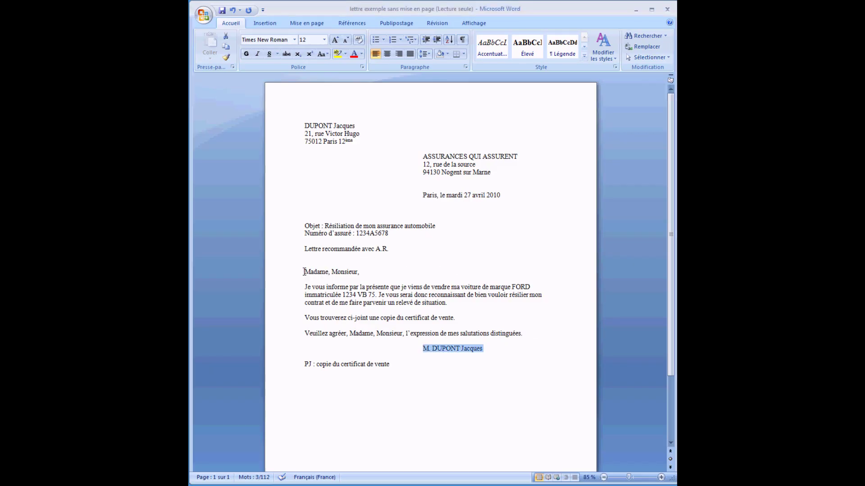
Justify the letter body from "Madame, Monsieur," through the closing sentence
{"action": "left_click_drag", "start_coordinate": [305, 271], "coordinate": [525, 334]}
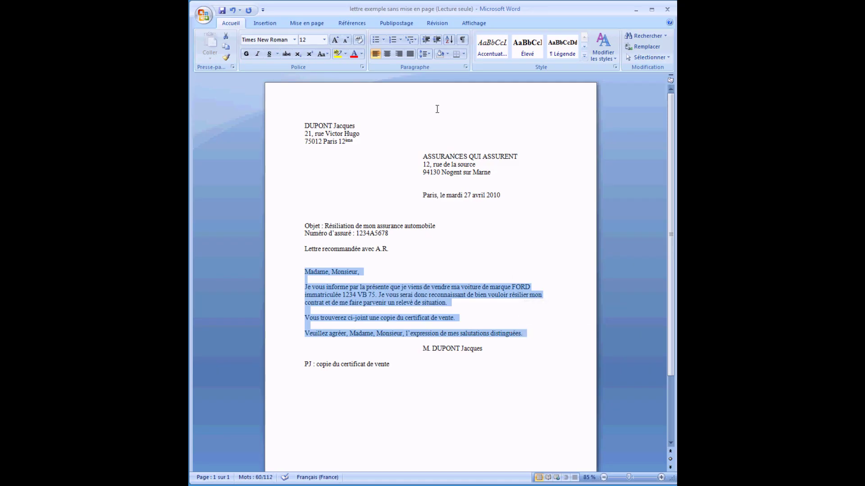
{"action": "left_click", "coordinate": [410, 54]}
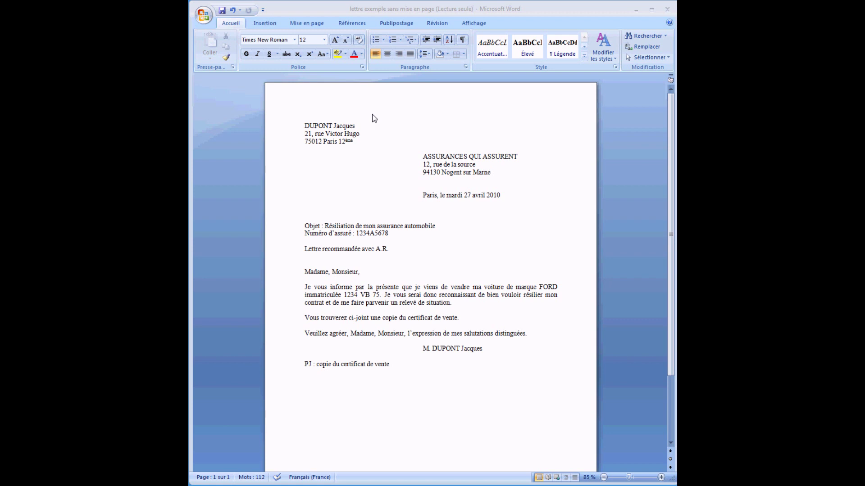
Make the sender's name and address block and the recipient's address block bold
{"action": "left_click_drag", "start_coordinate": [305, 128], "coordinate": [355, 142]}
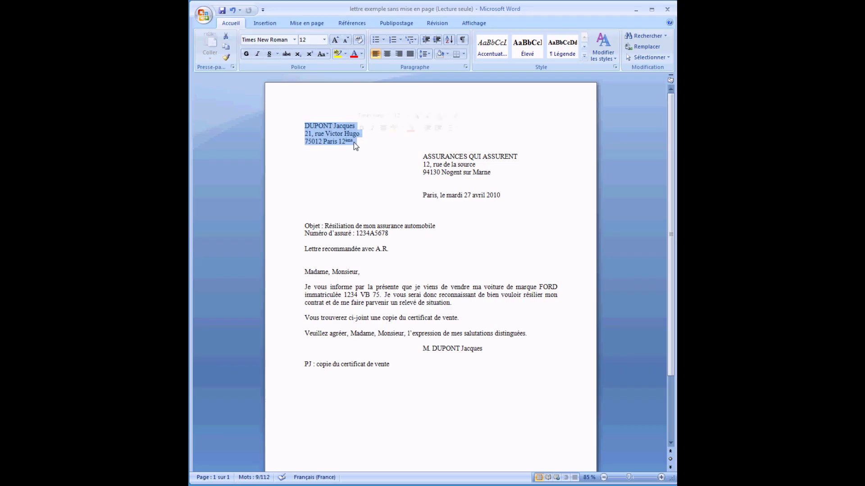
{"action": "left_click", "coordinate": [246, 55]}
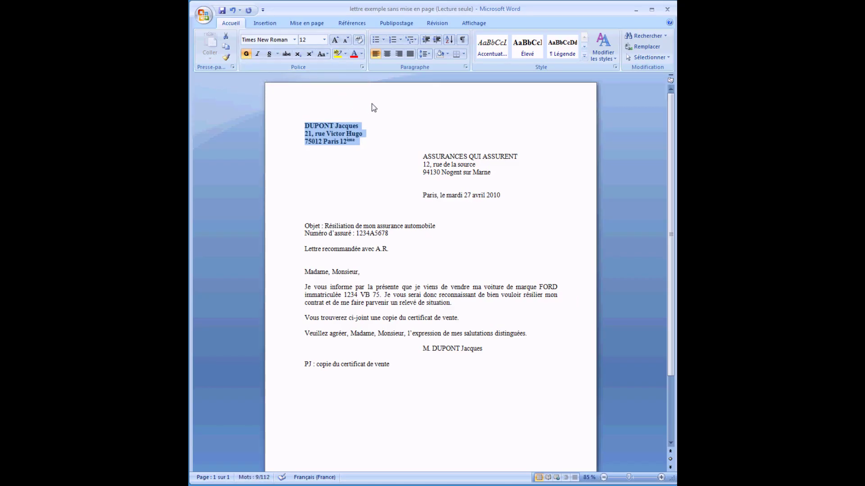
{"action": "left_click", "coordinate": [399, 117]}
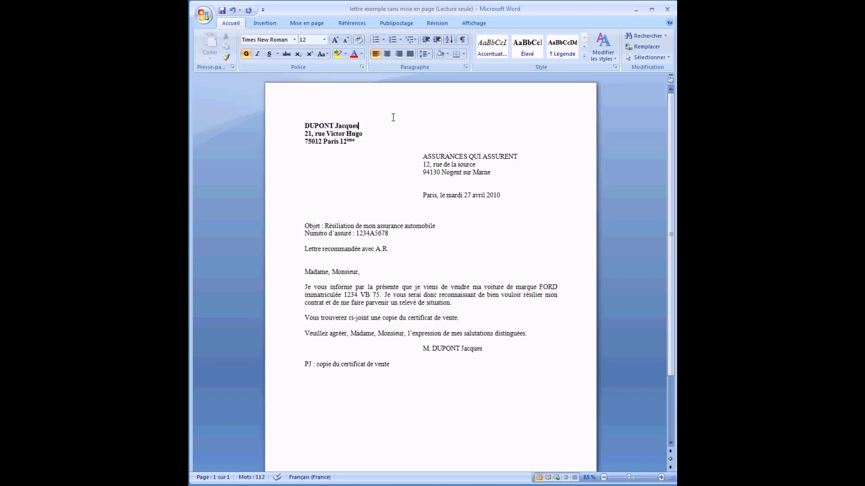
{"action": "left_click_drag", "start_coordinate": [423, 156], "coordinate": [498, 173]}
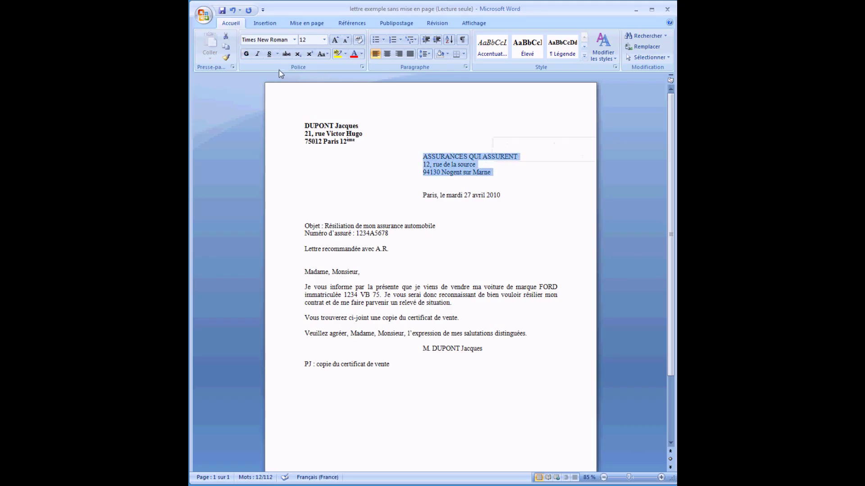
{"action": "left_click", "coordinate": [246, 54]}
Make the insured number in the reference line and the vehicle registration number in the body bold
{"action": "left_click_drag", "start_coordinate": [388, 233], "coordinate": [355, 233]}
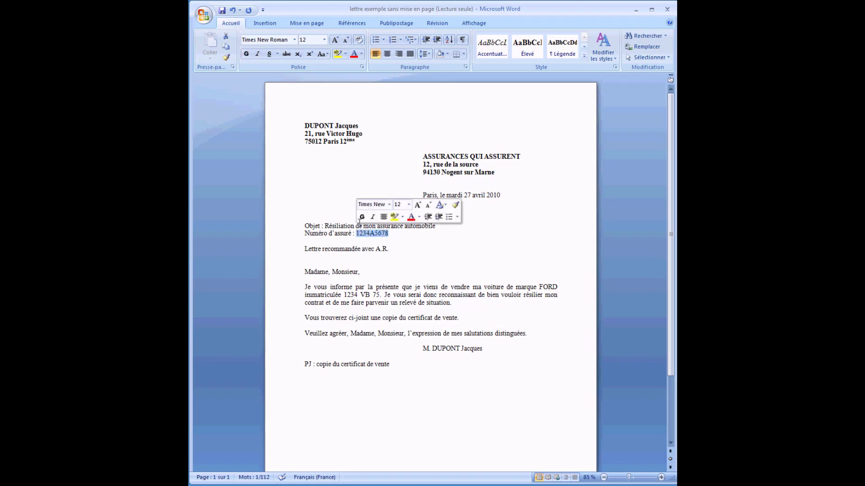
{"action": "left_click", "coordinate": [247, 54]}
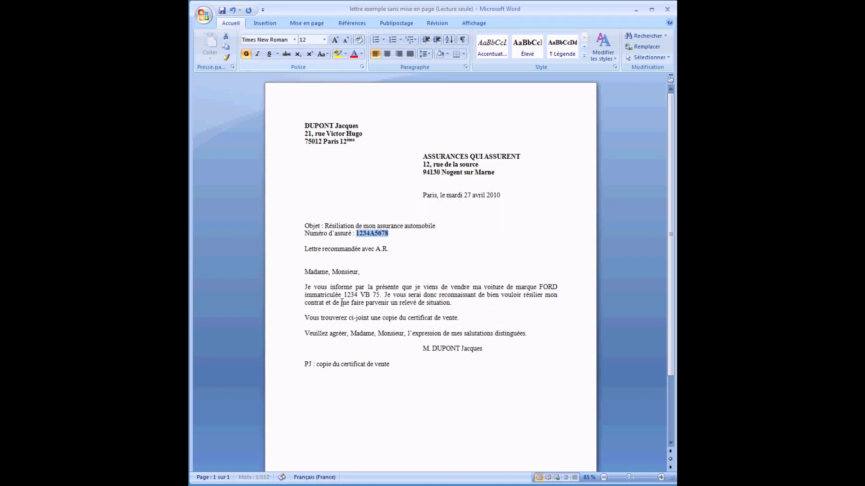
{"action": "left_click_drag", "start_coordinate": [380, 296], "coordinate": [354, 293]}
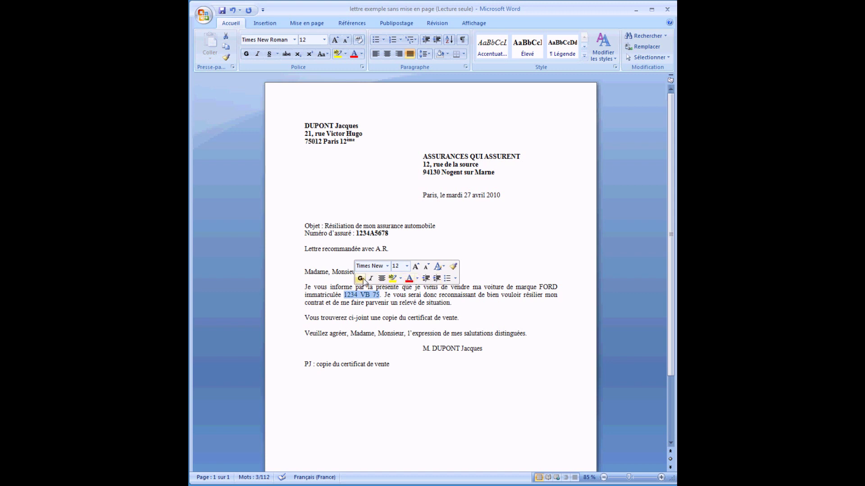
{"action": "left_click", "coordinate": [361, 278]}
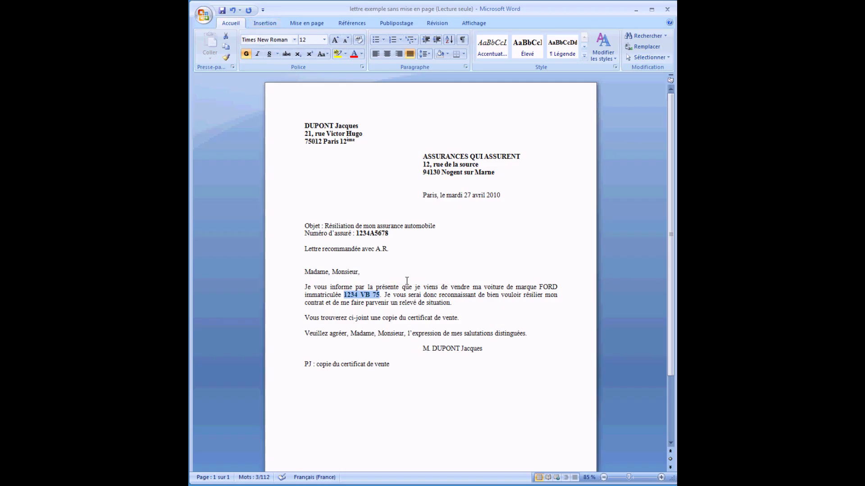
Make the sender's signature line below the closing sentence bold
{"action": "left_click_drag", "start_coordinate": [484, 348], "coordinate": [422, 348]}
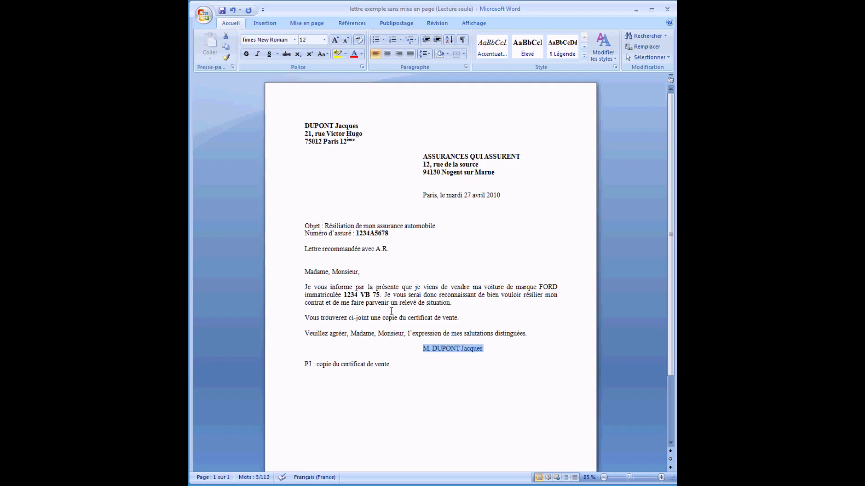
{"action": "left_click", "coordinate": [431, 348]}
{"action": "left_click_drag", "start_coordinate": [423, 348], "coordinate": [467, 348]}
{"action": "left_click", "coordinate": [474, 332]}
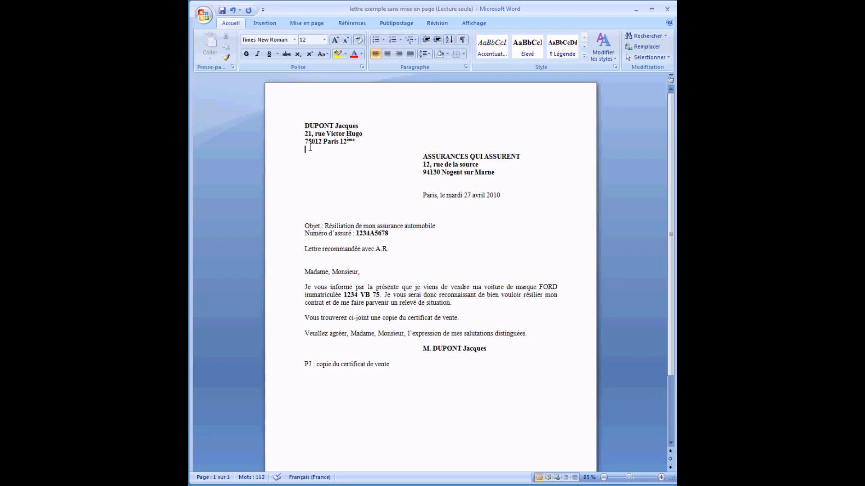
Insert two blank lines between the sender and recipient addresses, and one blank line above the signature
{"action": "key", "text": "Return"}
{"action": "key", "text": "Return"}
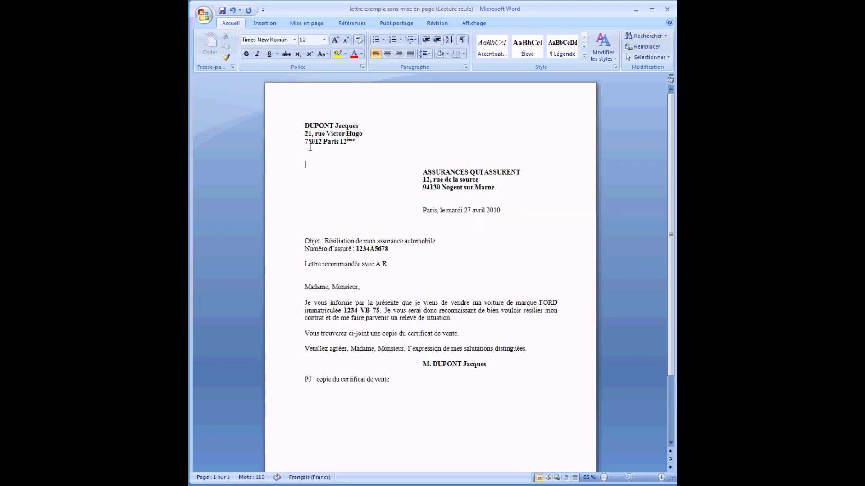
{"action": "scroll", "coordinate": [335, 219], "scroll_direction": "down", "scroll_amount": 1}
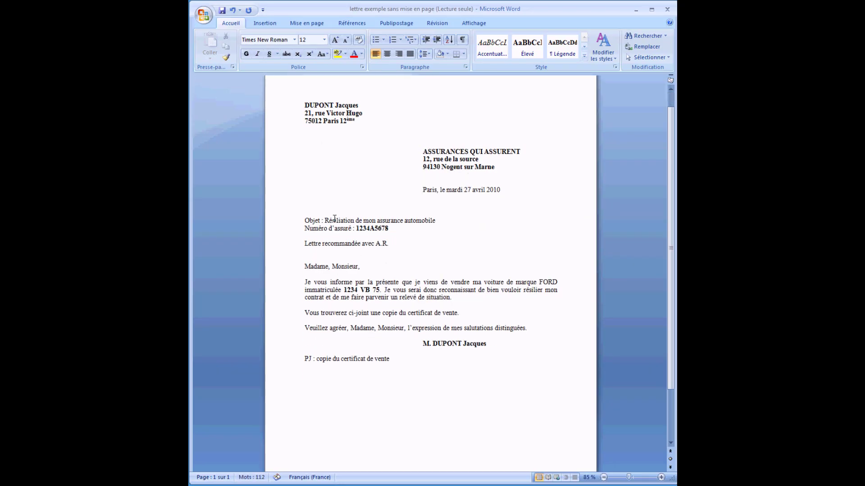
{"action": "key", "text": "ctrl+j"}
{"action": "key", "text": "Return"}
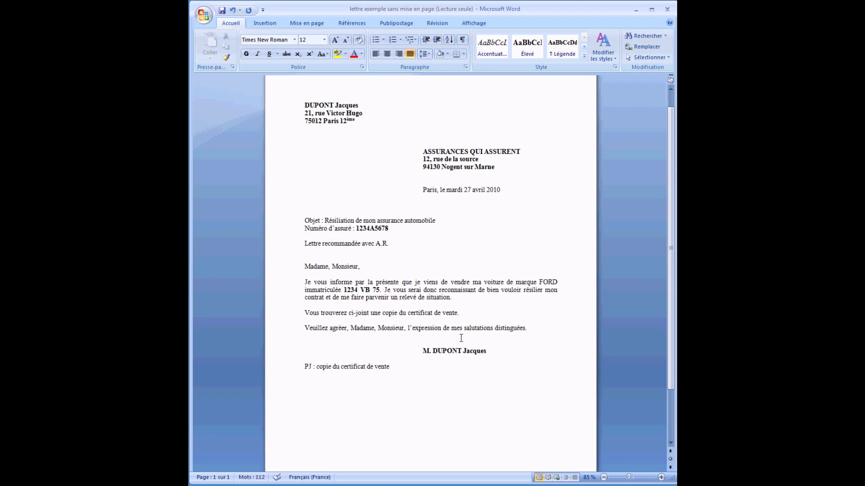
Insert eight blank lines between the signature and the "PJ : copie du certificat de vente" line
{"action": "left_click", "coordinate": [411, 356]}
{"action": "key", "text": "Return"}
{"action": "key", "text": "Return"}
{"action": "key", "text": "Return"}
{"action": "key", "text": "Return"}
{"action": "key", "text": "Return"}
{"action": "key", "text": "Return"}
{"action": "key", "text": "Return"}
{"action": "key", "text": "Return"}
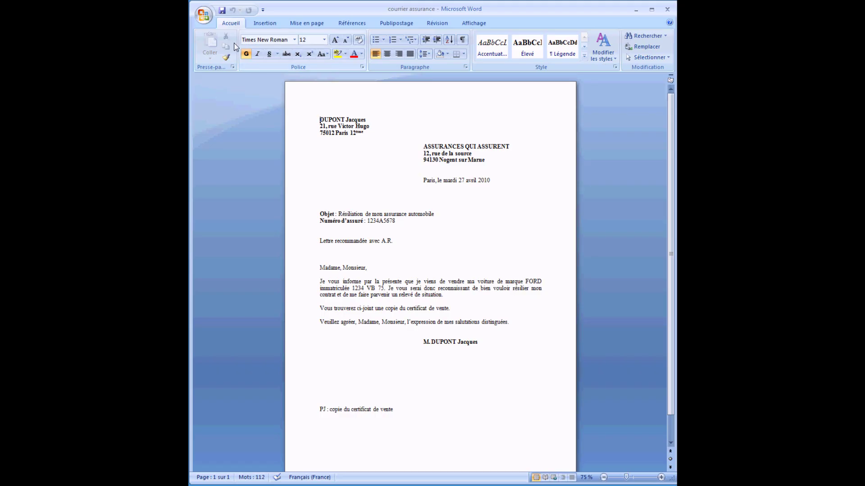
Save the letter to the Bureau folder as a Word document named "courrier assurance" and close it
{"action": "left_click", "coordinate": [210, 21]}
{"action": "left_click", "coordinate": [221, 103]}
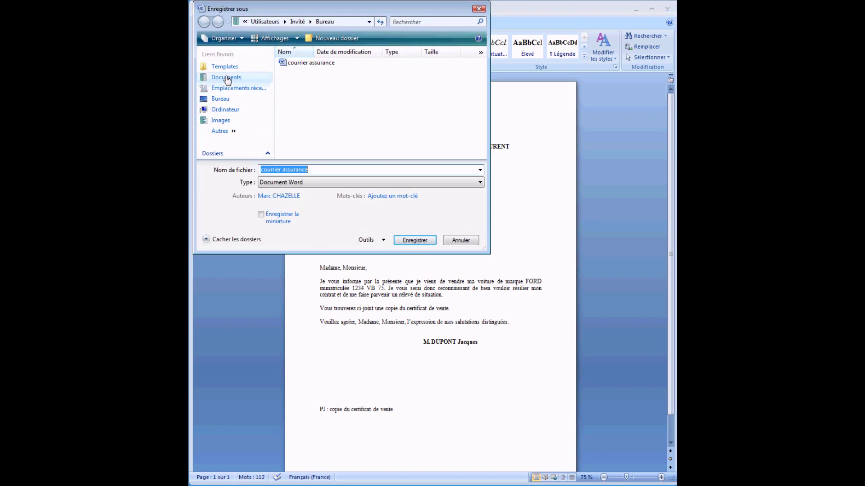
{"action": "left_click", "coordinate": [223, 100]}
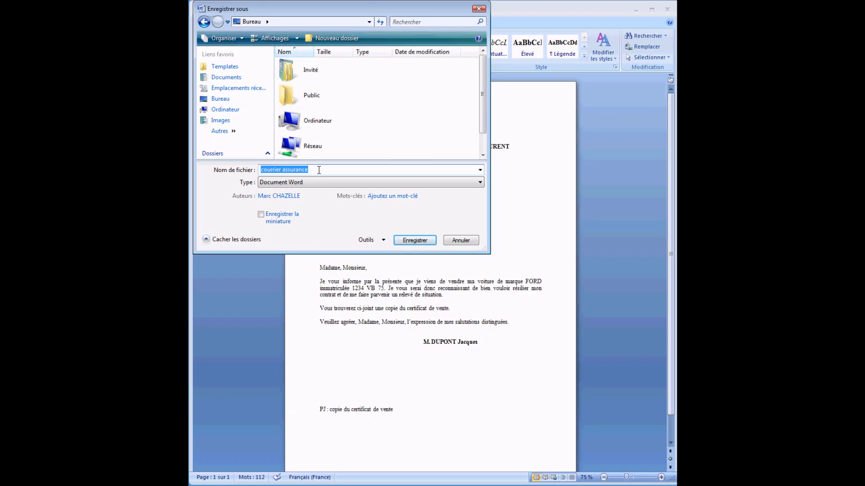
{"action": "left_click", "coordinate": [415, 240]}
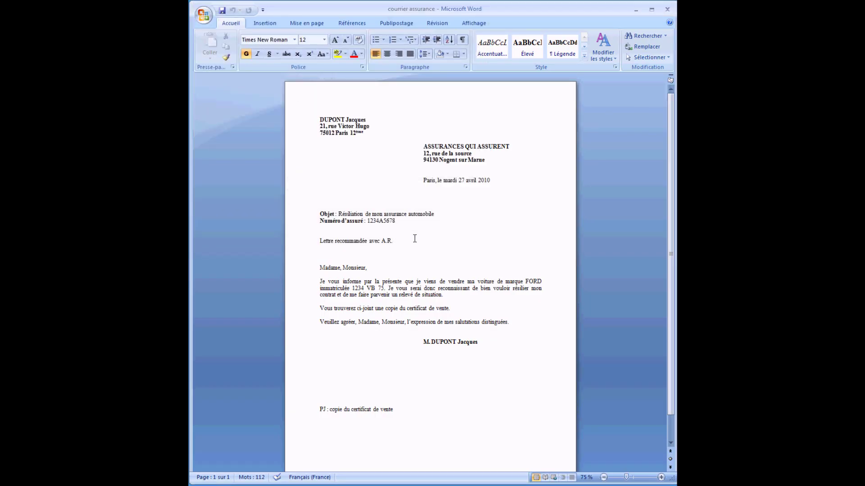
{"action": "left_click", "coordinate": [668, 9]}
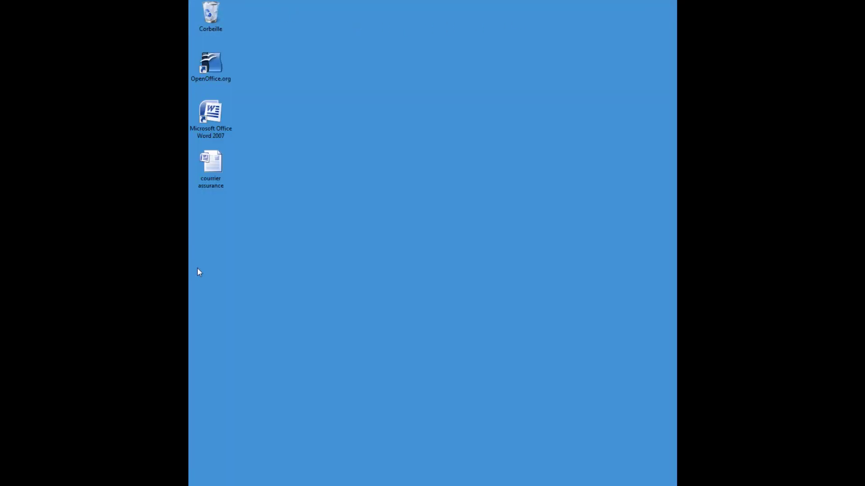